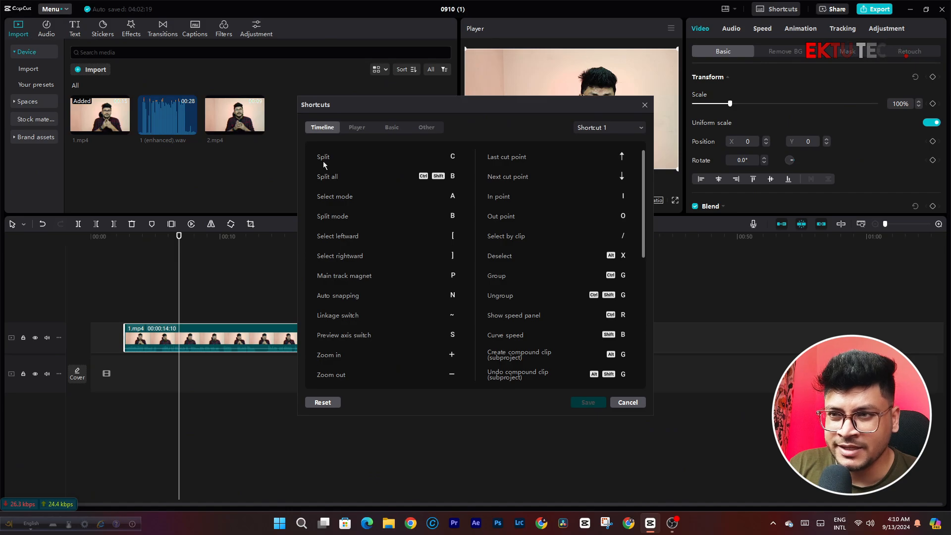
Close the shortcut list, split clip 1.mp4 at 00:00:08:01 and move the second piece further along the track
click(628, 403)
drag(182, 251, 195, 252)
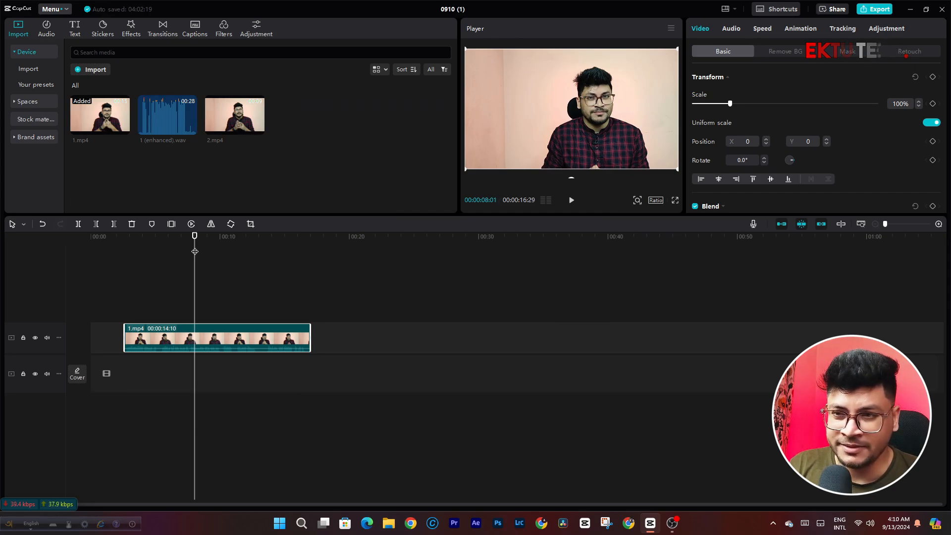
key(ctrl+b)
drag(208, 331, 233, 345)
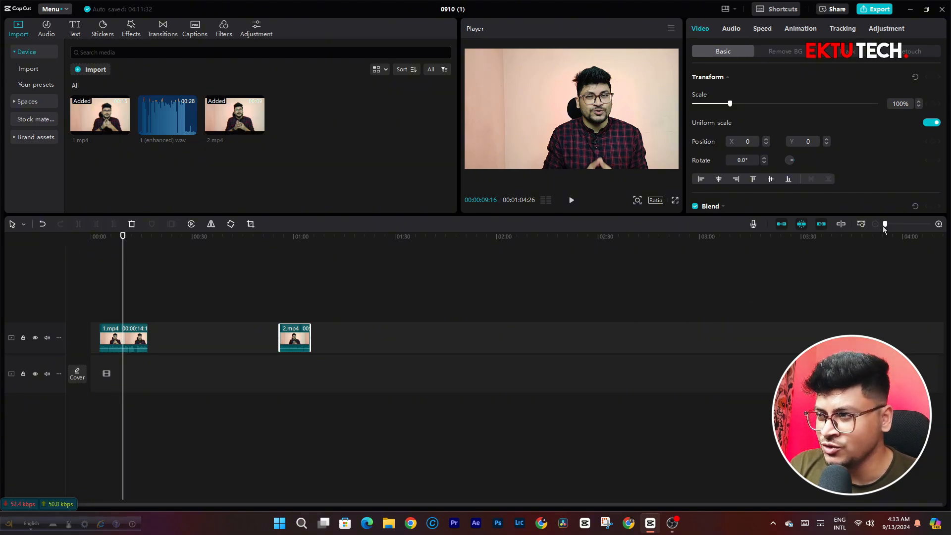
Zoom the timeline in around the playhead and back out to show both clips
mouse_move(886, 224)
mouse_down()
mouse_move(898, 226)
mouse_move(890, 223)
mouse_up()
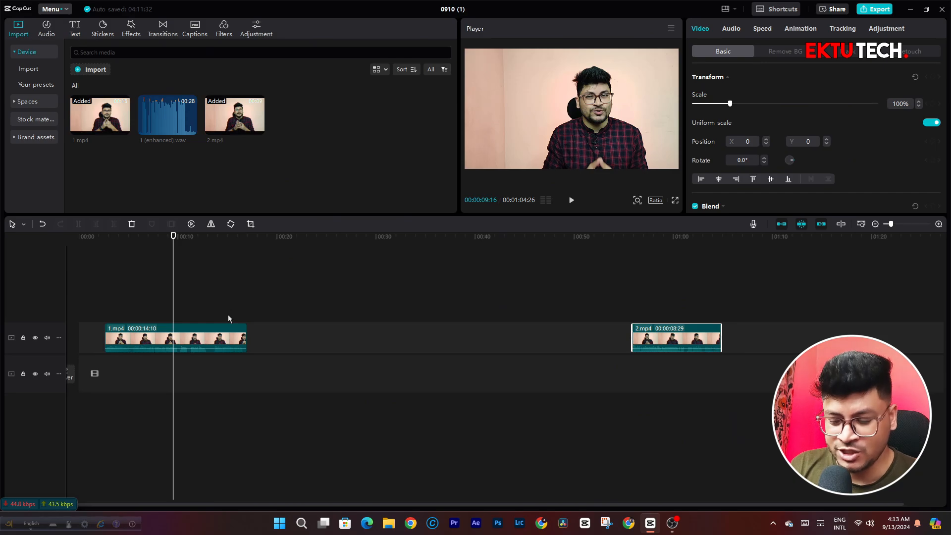
scroll(228, 314, up, 5)
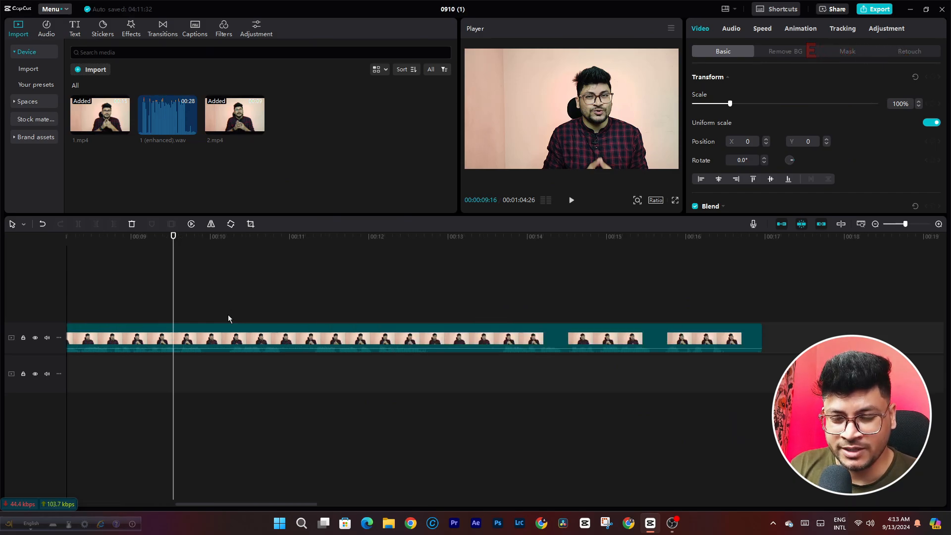
scroll(228, 315, down, 5)
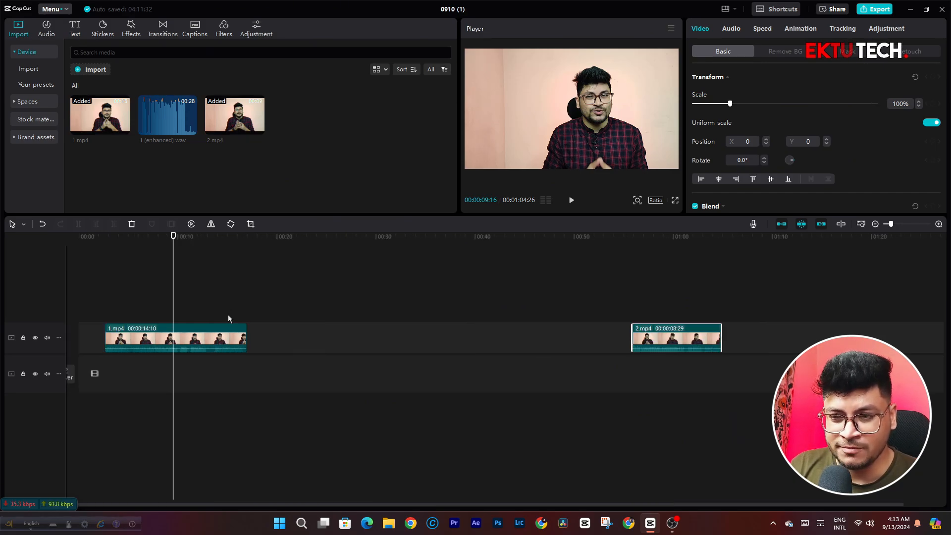
Look up the timeline zoom in and zoom out shortcuts in the shortcut list and close it
click(784, 9)
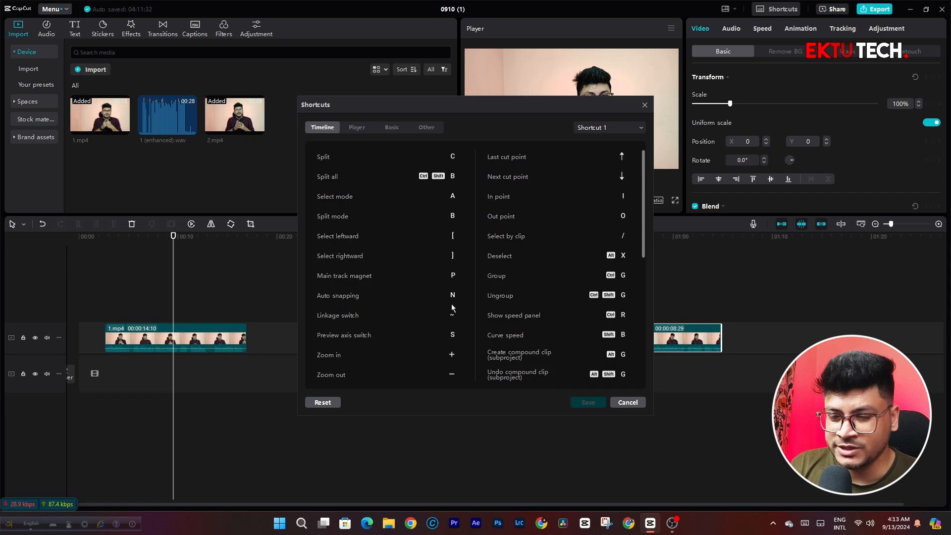
scroll(445, 341, down, 2)
scroll(446, 341, down, 2)
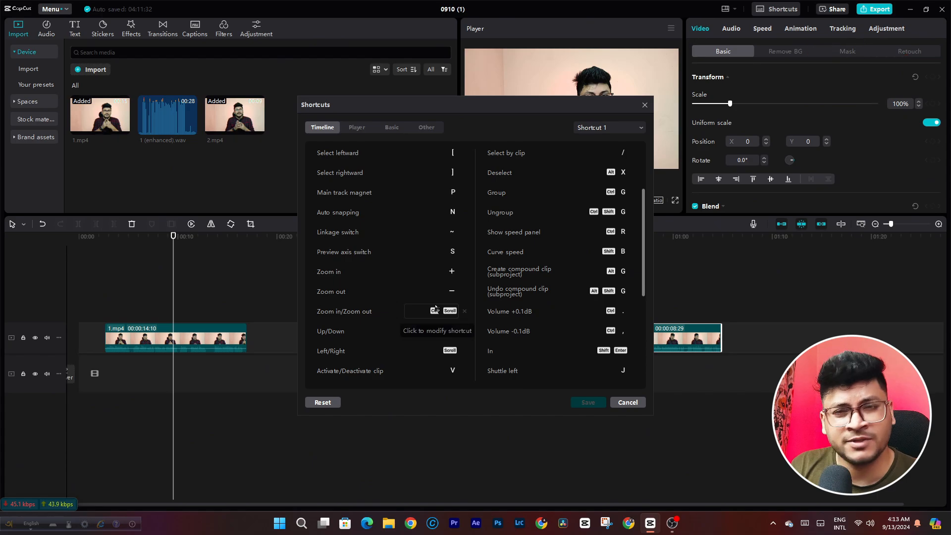
click(627, 402)
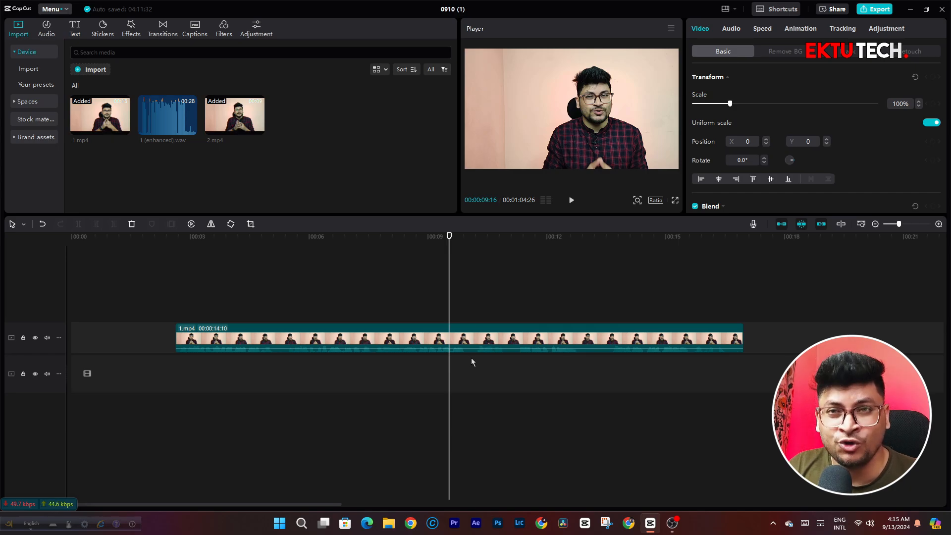
Pan the timeline back and forth between clips 1.mp4 and 2.mp4
mouse_move(167, 503)
mouse_down()
mouse_move(696, 510)
mouse_move(171, 512)
mouse_up()
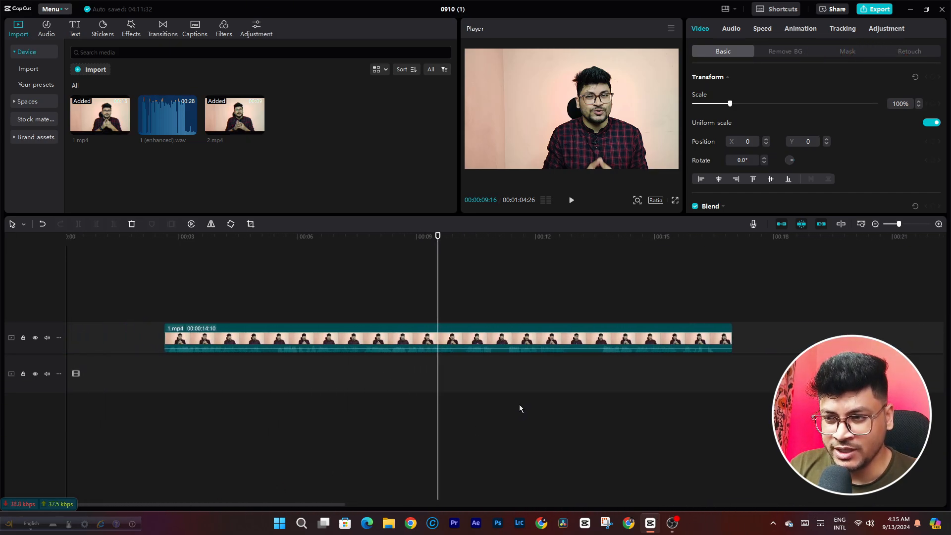
scroll(409, 350, right, 5)
scroll(410, 349, right, 8)
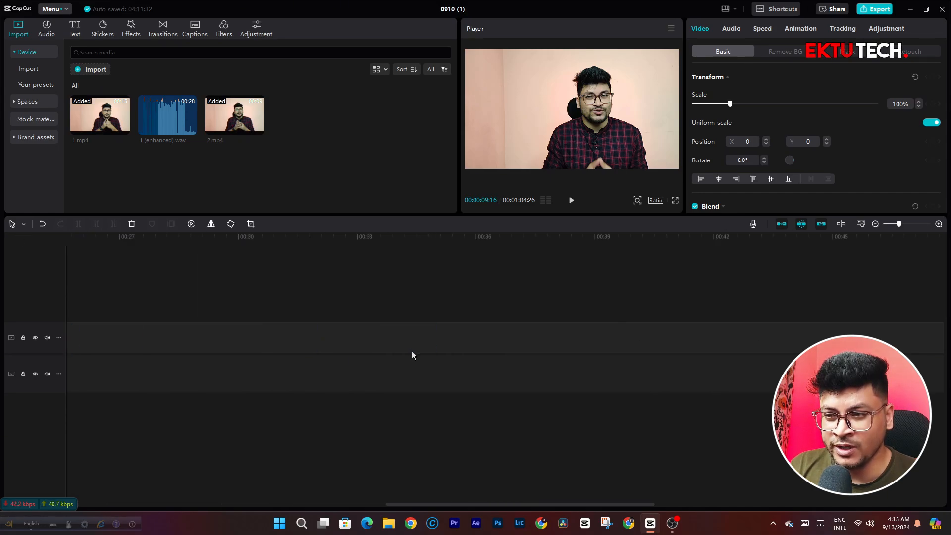
scroll(412, 352, right, 7)
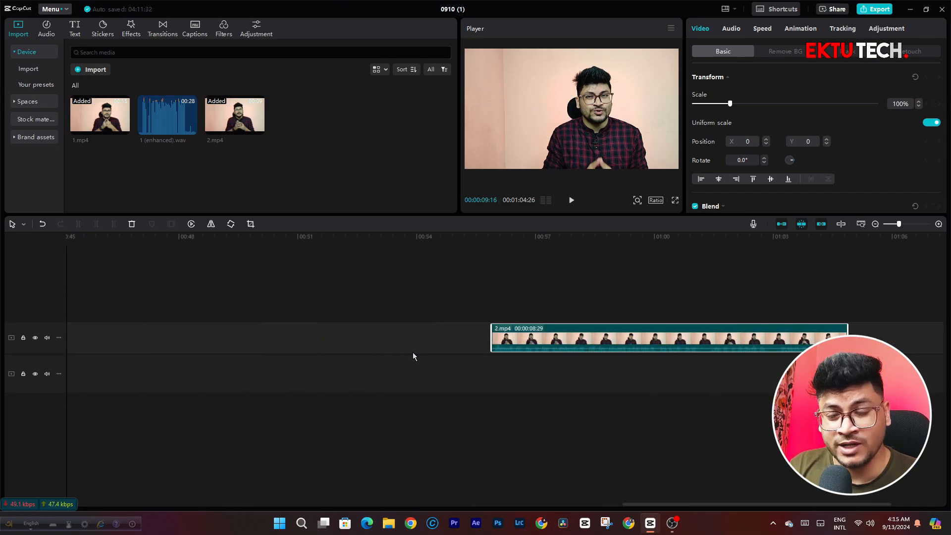
scroll(545, 367, left, 2)
scroll(564, 373, left, 18)
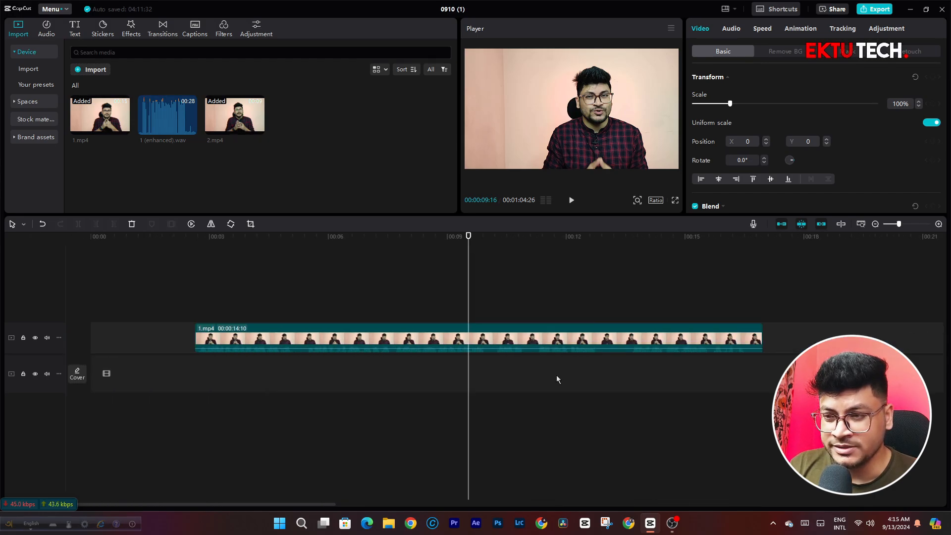
scroll(558, 379, right, 9)
scroll(570, 380, right, 9)
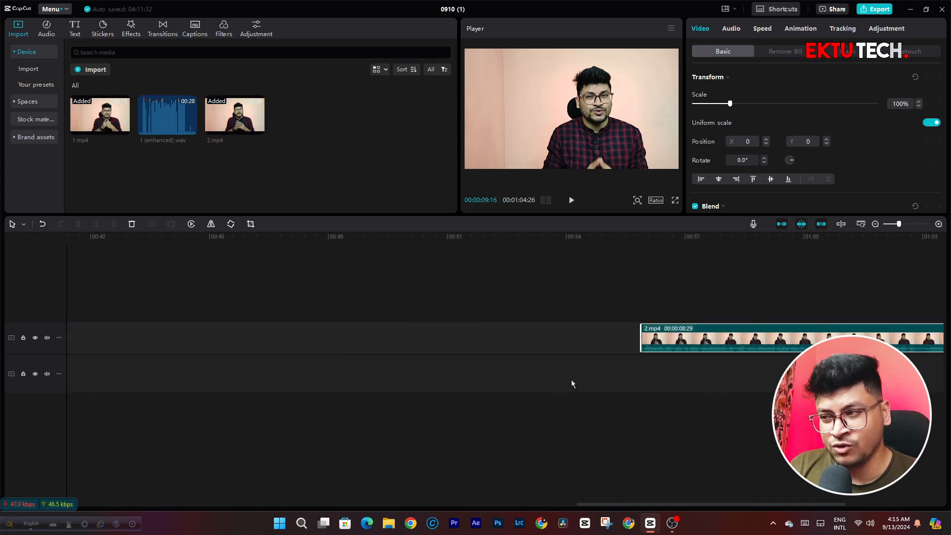
Look up the left/right timeline scrolling shortcut in the shortcut list
click(779, 9)
scroll(422, 307, down, 5)
scroll(419, 335, down, 3)
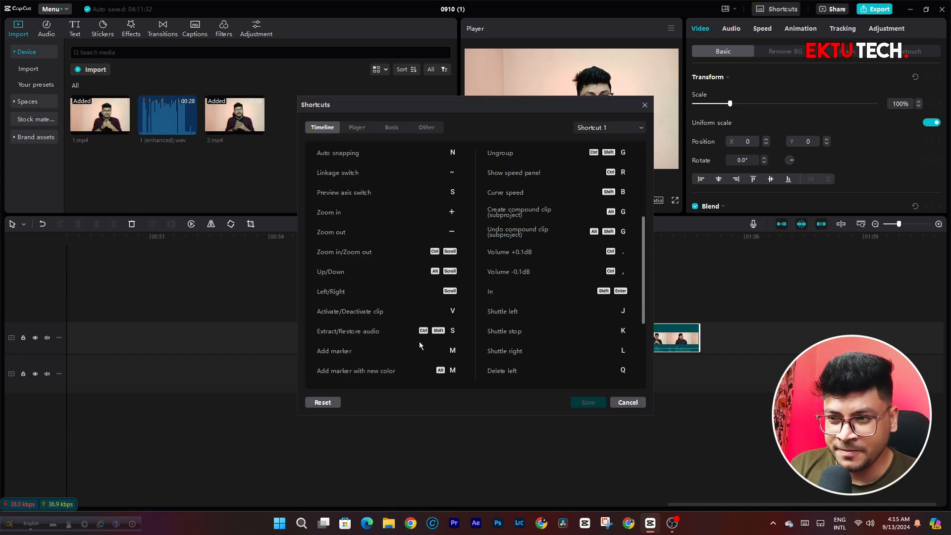
scroll(376, 342, down, 1)
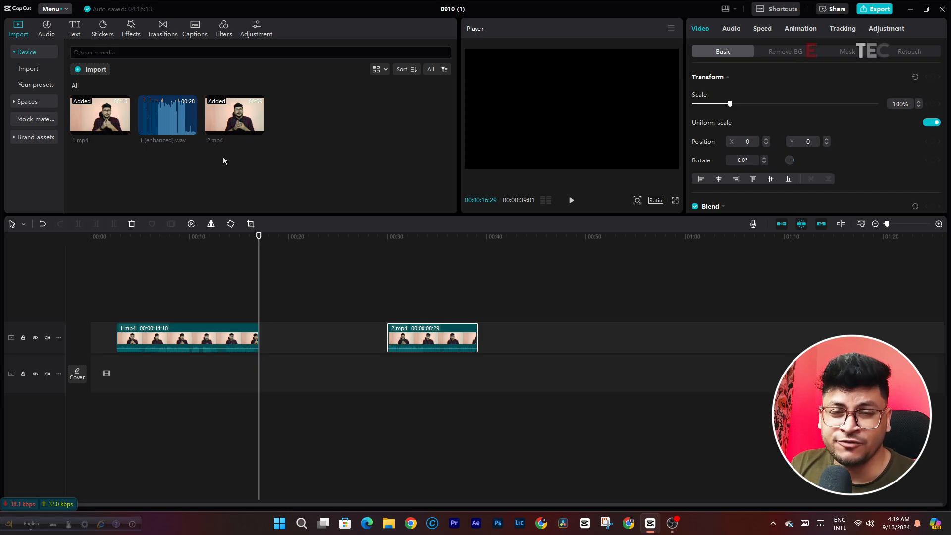
Jump the playhead back and forth between the cut points of clips 1.mp4 and 2.mp4, and open the shortcut list
key(Up)
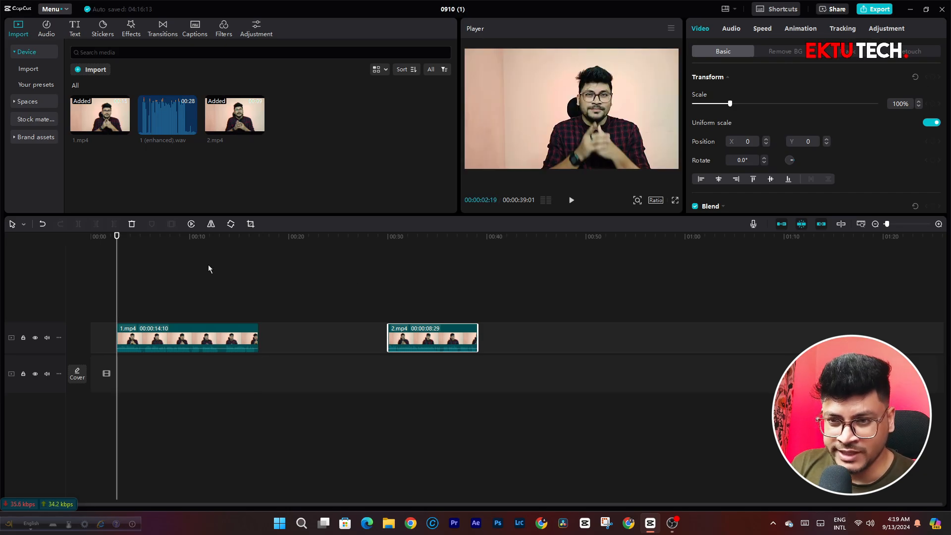
key(Down)
key(Down)
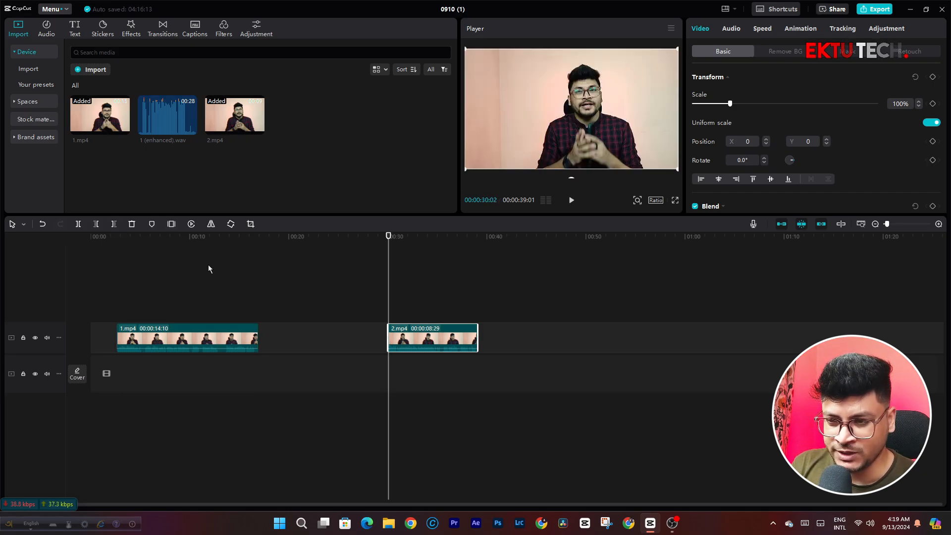
key(Down)
key(Up)
key(Up)
key(Up)
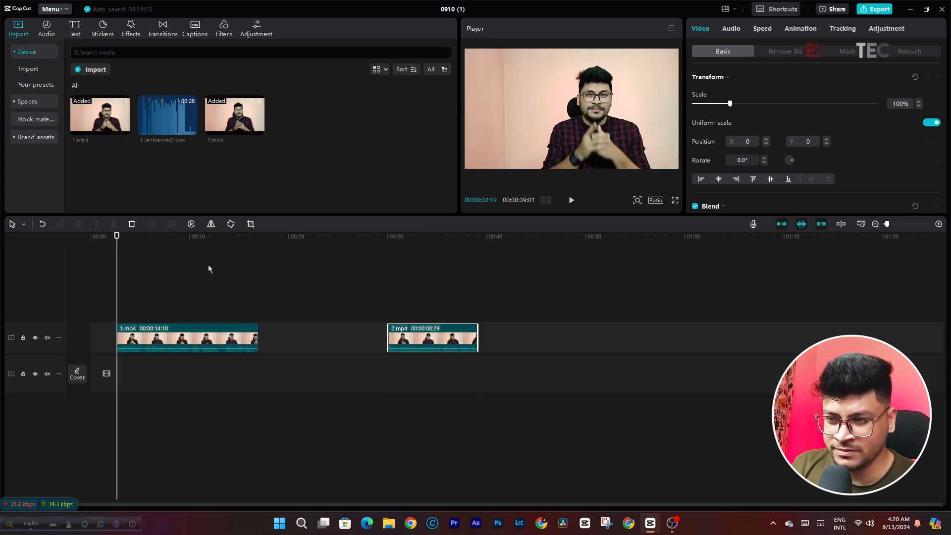
key(Down)
key(Up)
key(Down)
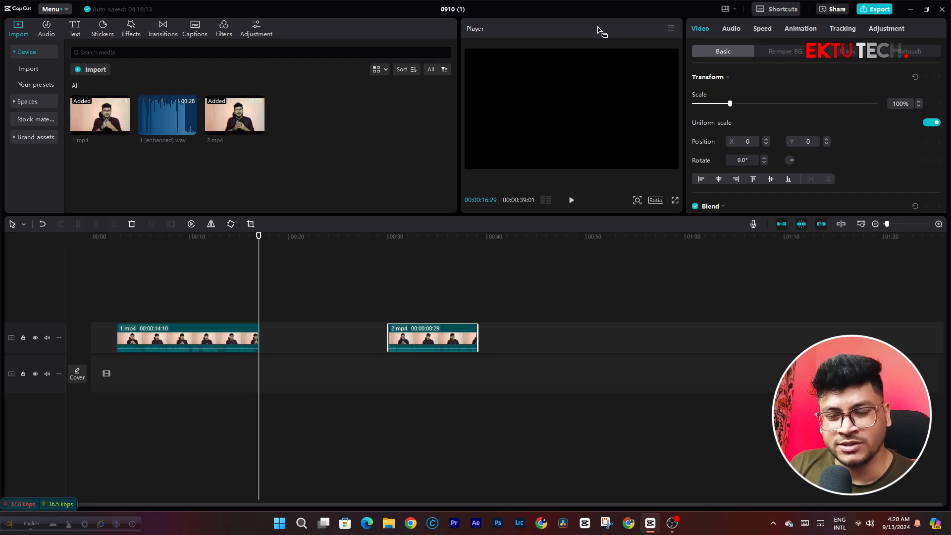
click(780, 10)
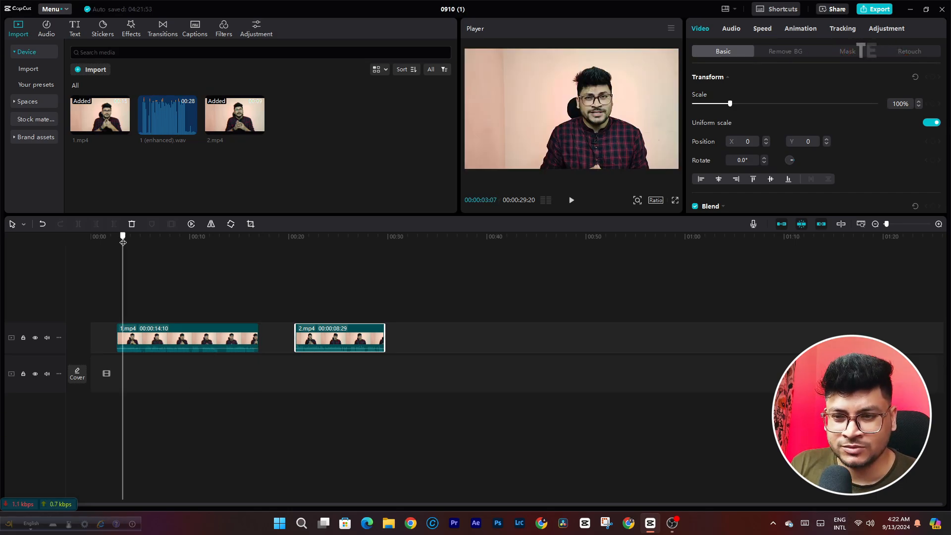
Mark the span of clip 2.mp4 as the selected range, clear that range and open the shortcut list
drag(229, 244, 193, 254)
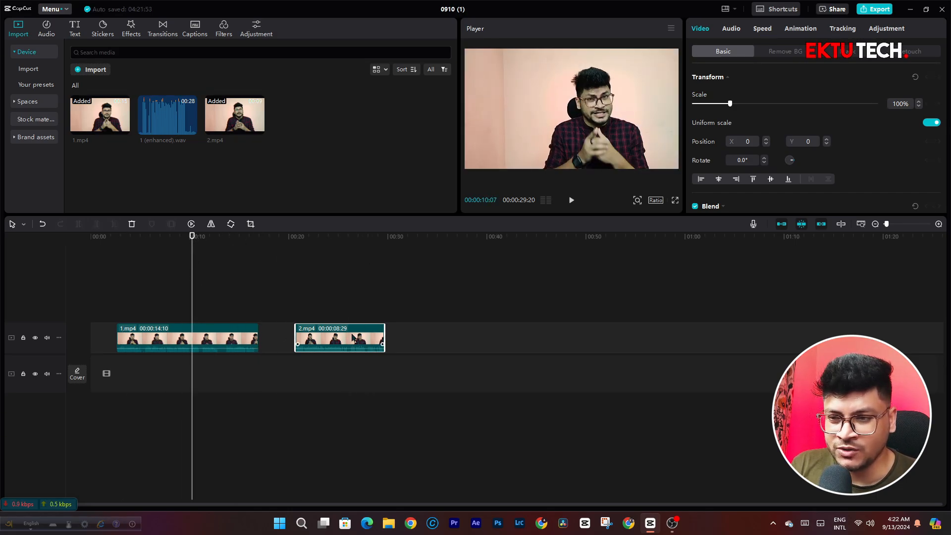
click(351, 236)
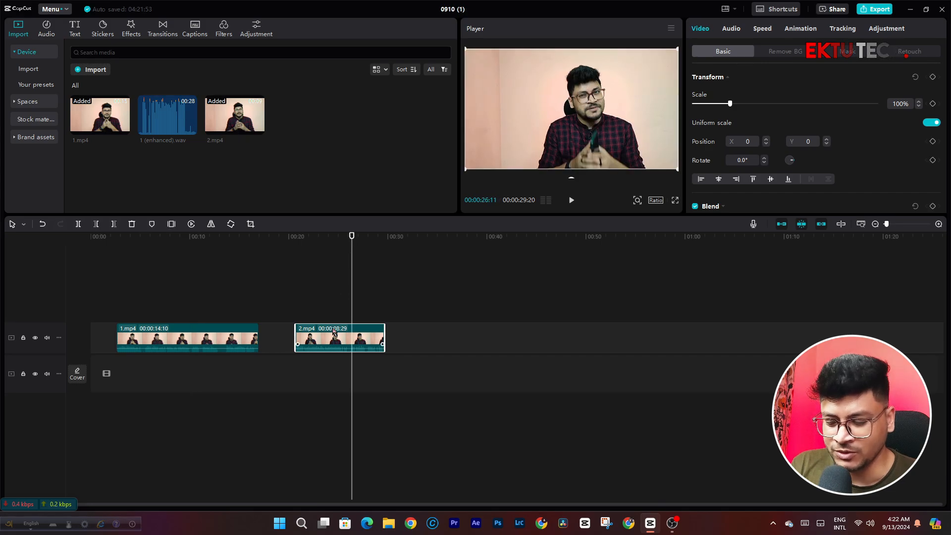
drag(339, 336, 340, 337)
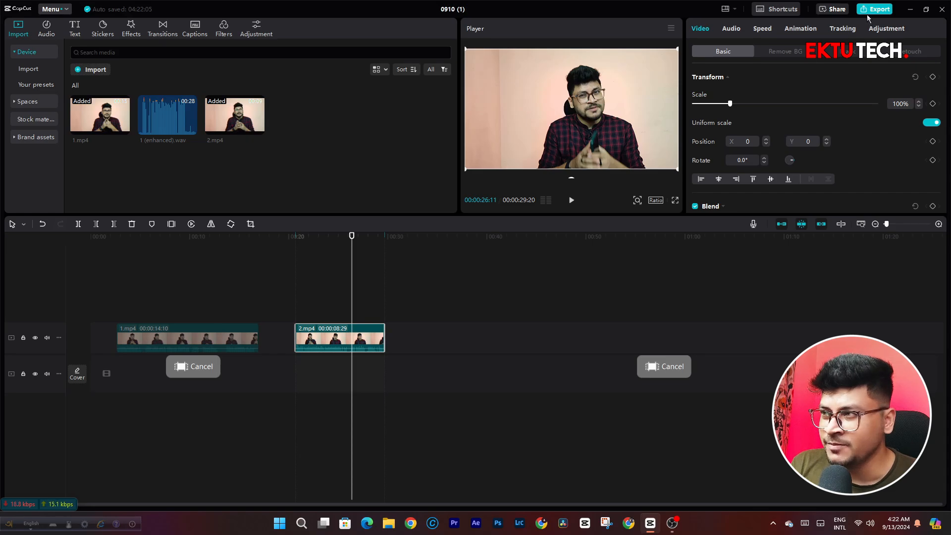
click(671, 372)
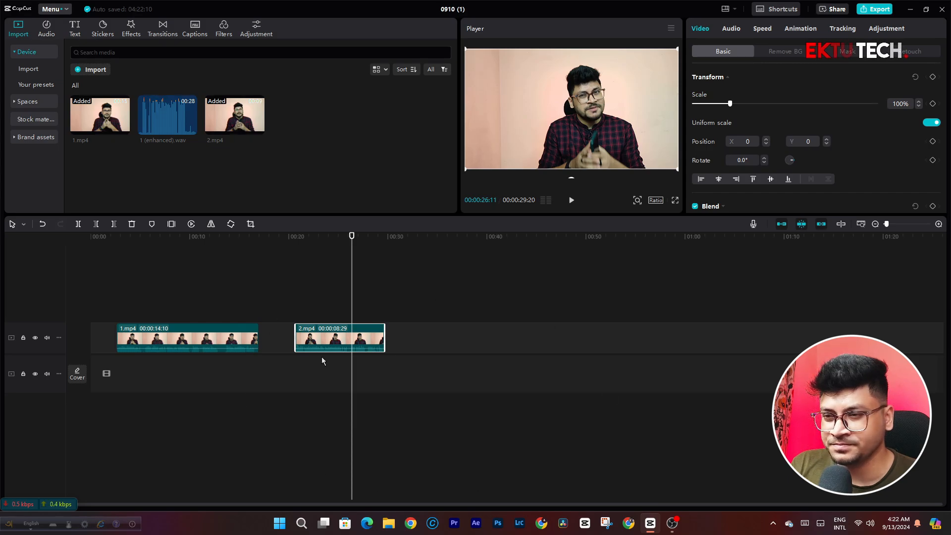
click(787, 11)
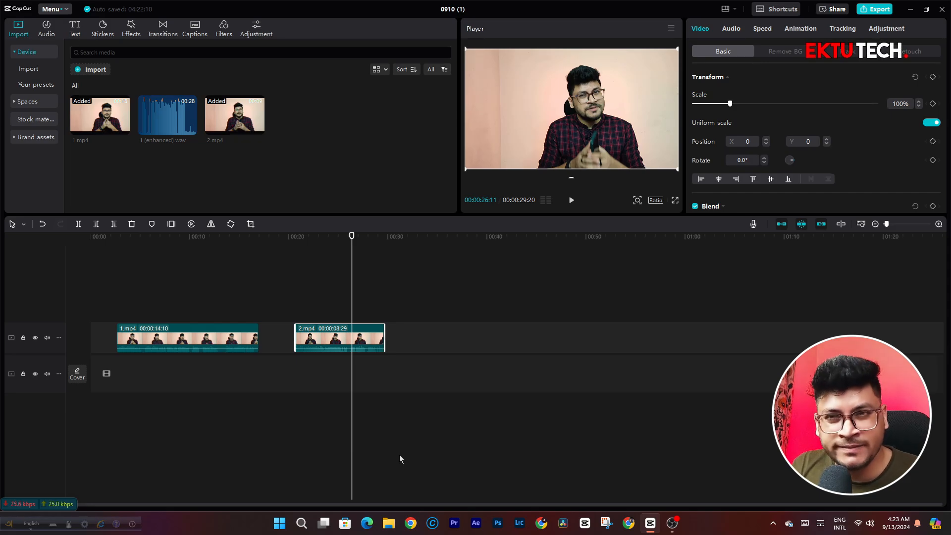
Delete the part of clip 1.mp4 before 00:00:07:20 and undo the deletion
click(171, 243)
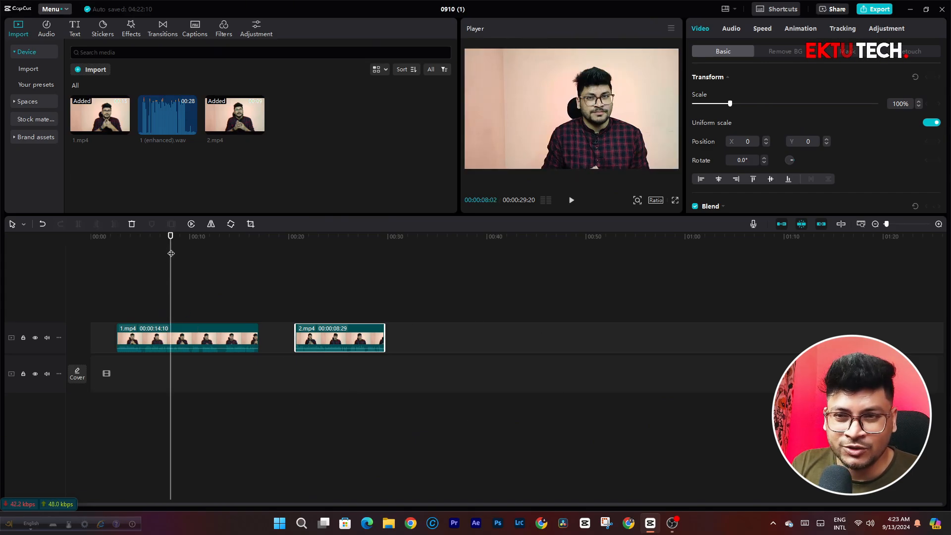
click(193, 339)
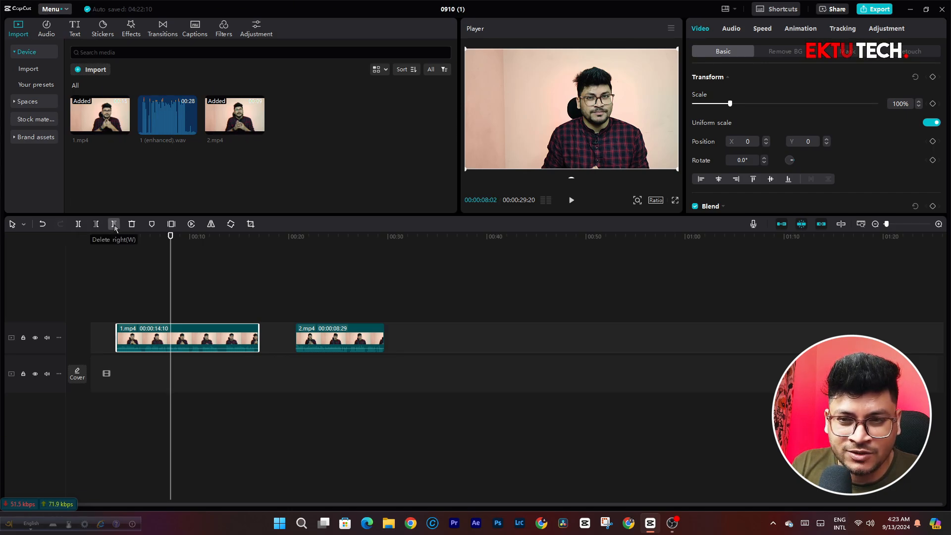
click(167, 259)
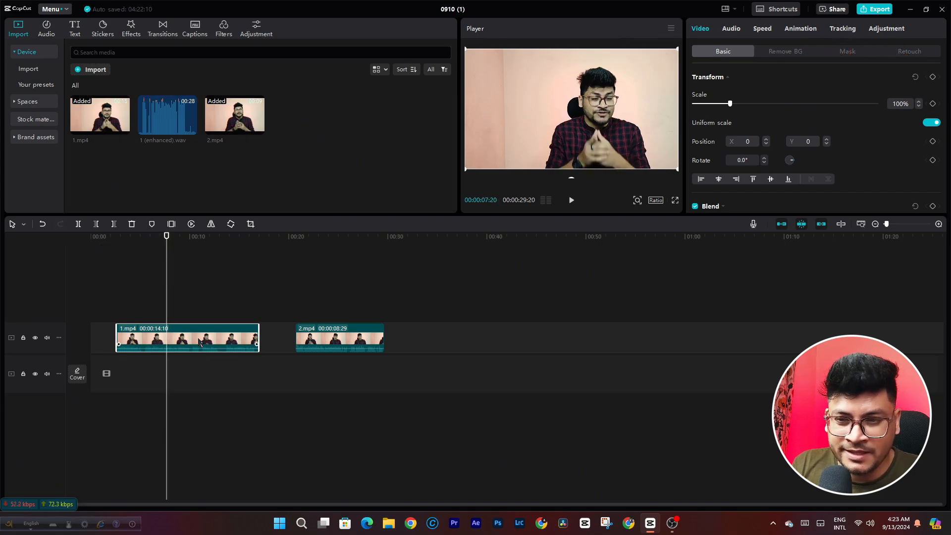
click(97, 224)
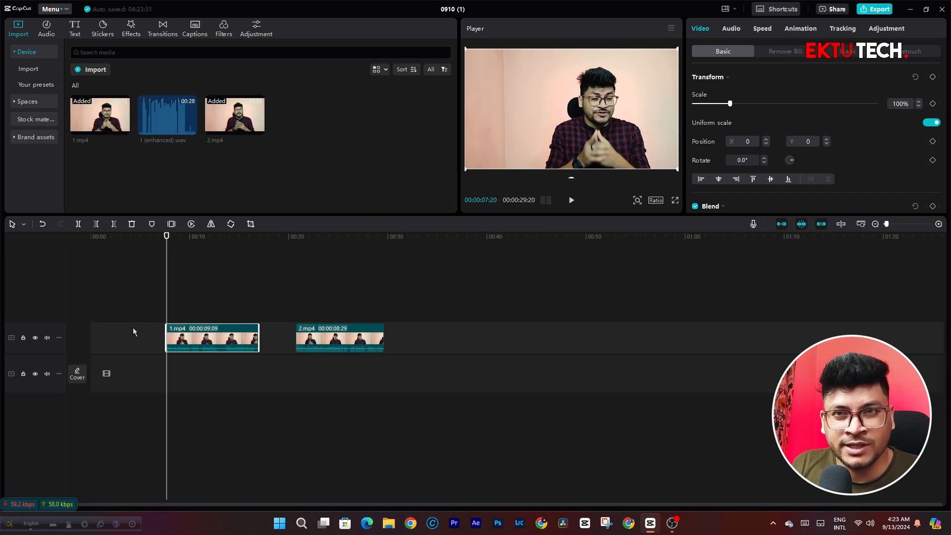
key(ctrl+z)
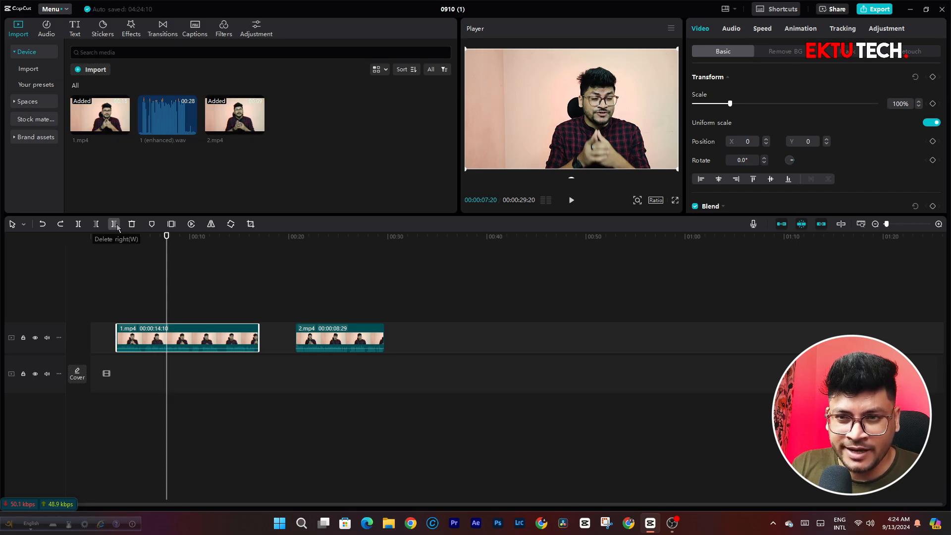
Delete the part of clip 1.mp4 after the playhead at 00:00:07:20 and undo the deletion
click(114, 224)
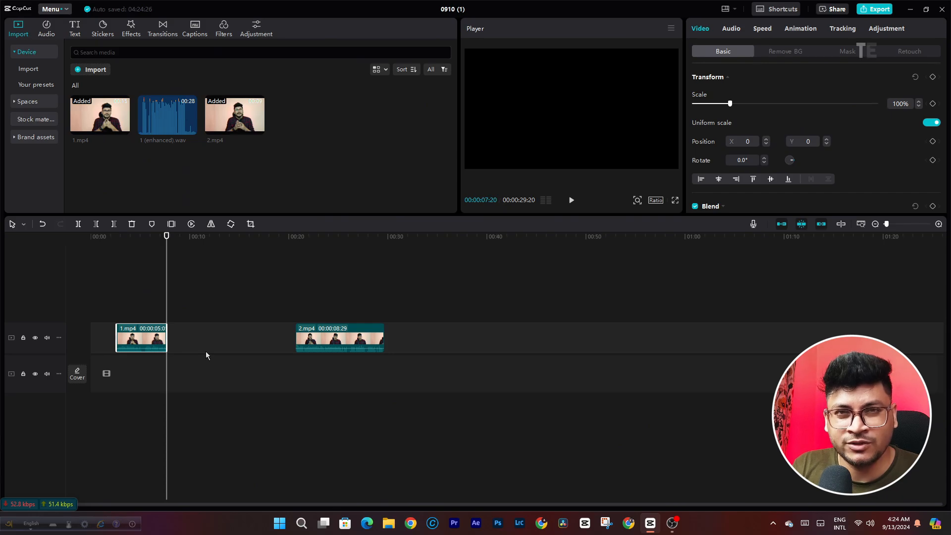
key(ctrl+z)
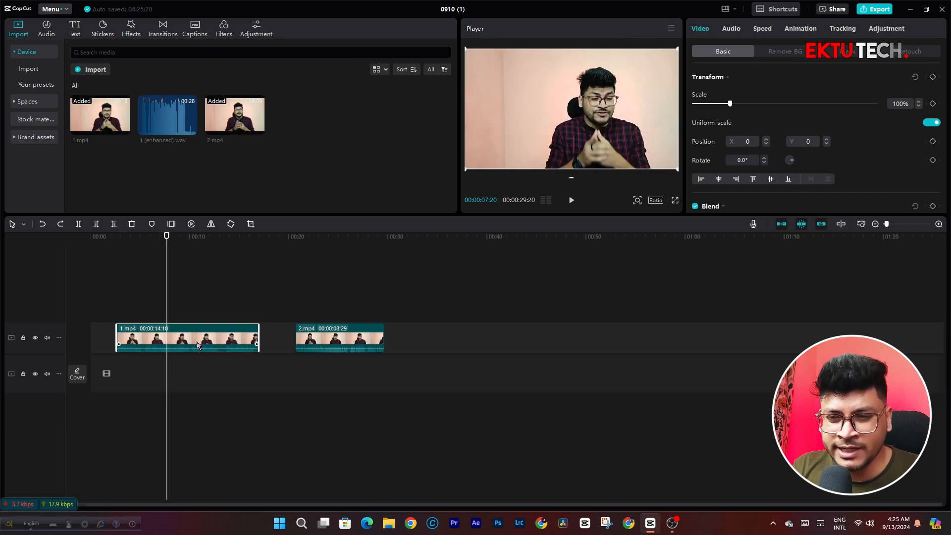
Delete clip 1.mp4 from the timeline and review the timeline shortcuts down to the end of the list
key(Delete)
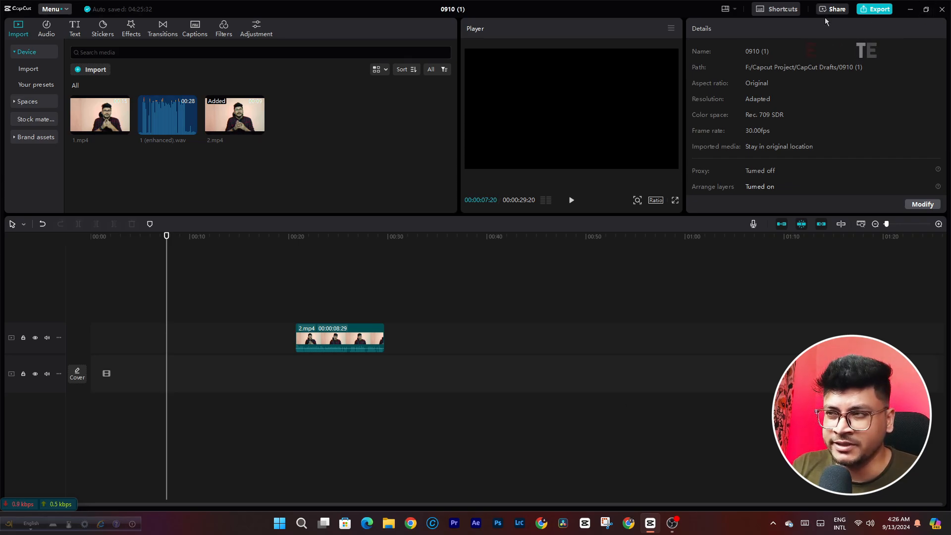
click(777, 9)
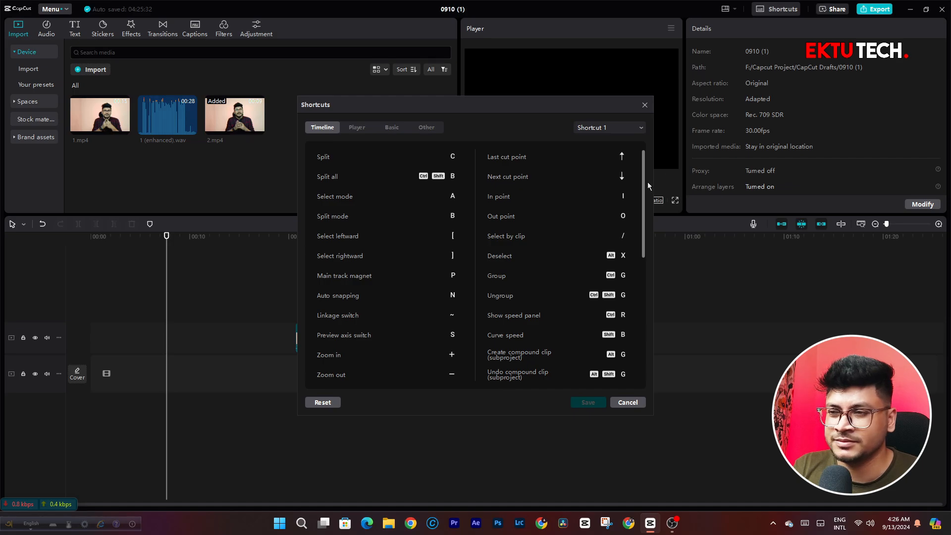
drag(644, 185, 649, 302)
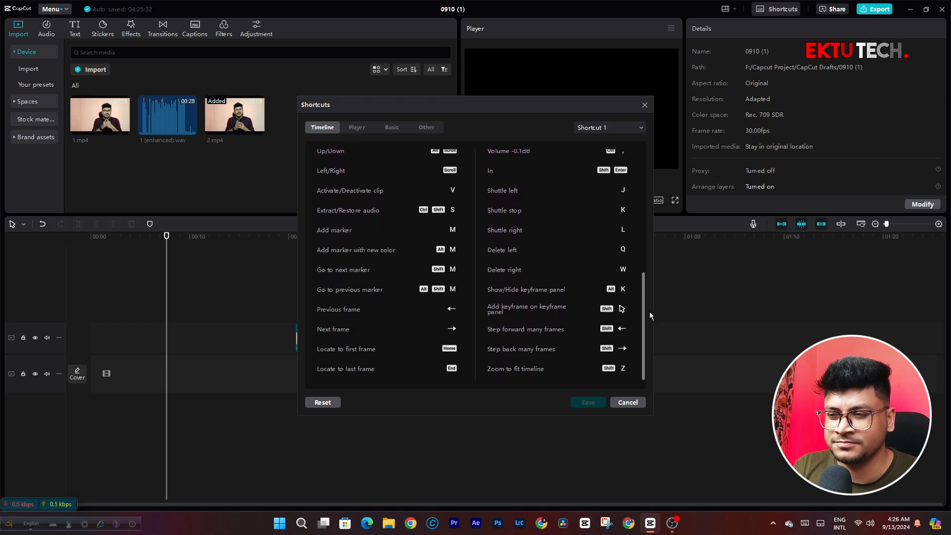